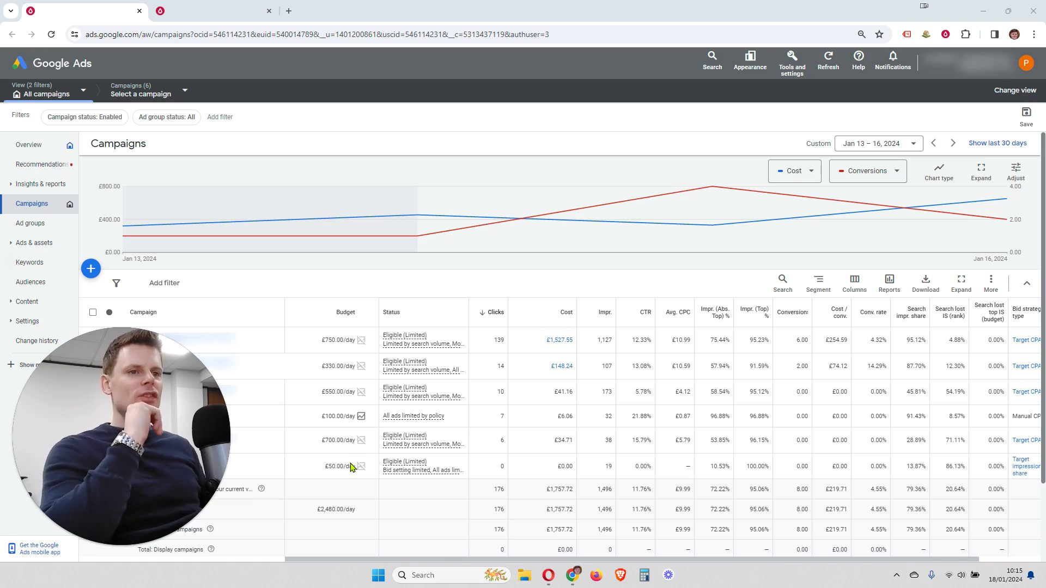
# - Select all six campaigns and start changing their bid strategy to a new Target CPA portfolio strategy
pyautogui.moveTo(203, 446); pyautogui.dragTo(610, 425)
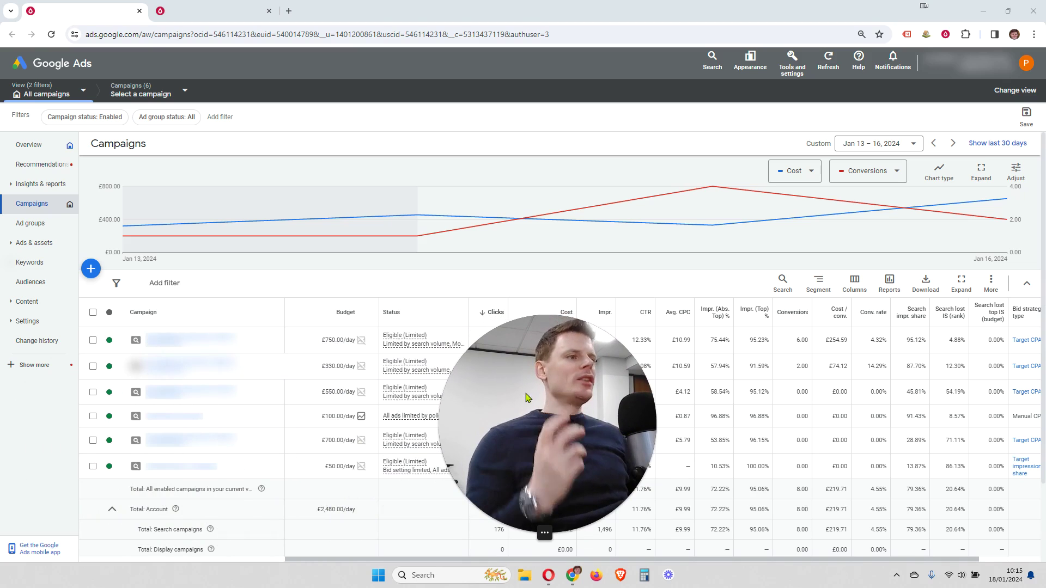
pyautogui.click(93, 315)
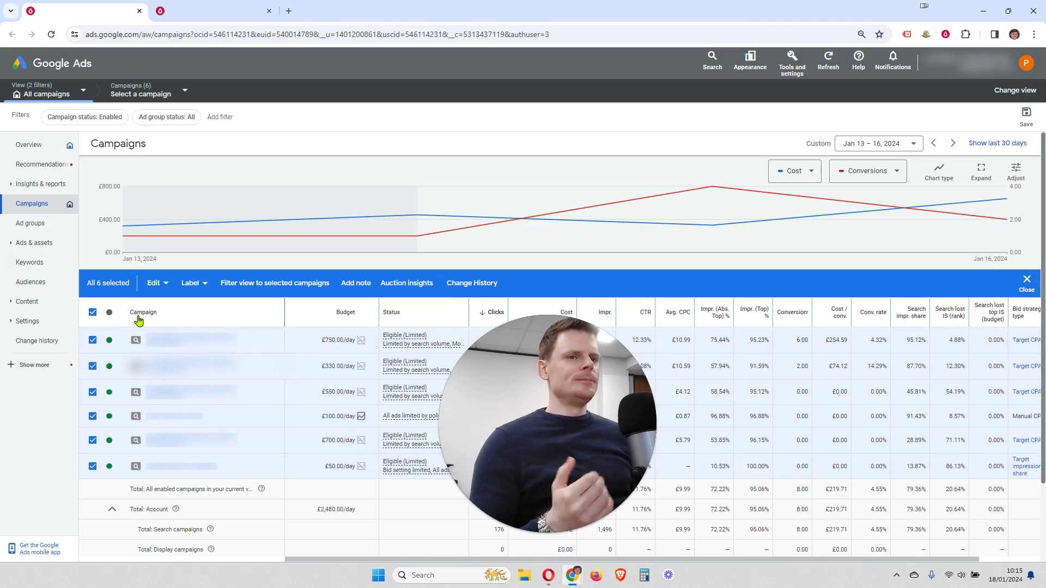
pyautogui.click(162, 287)
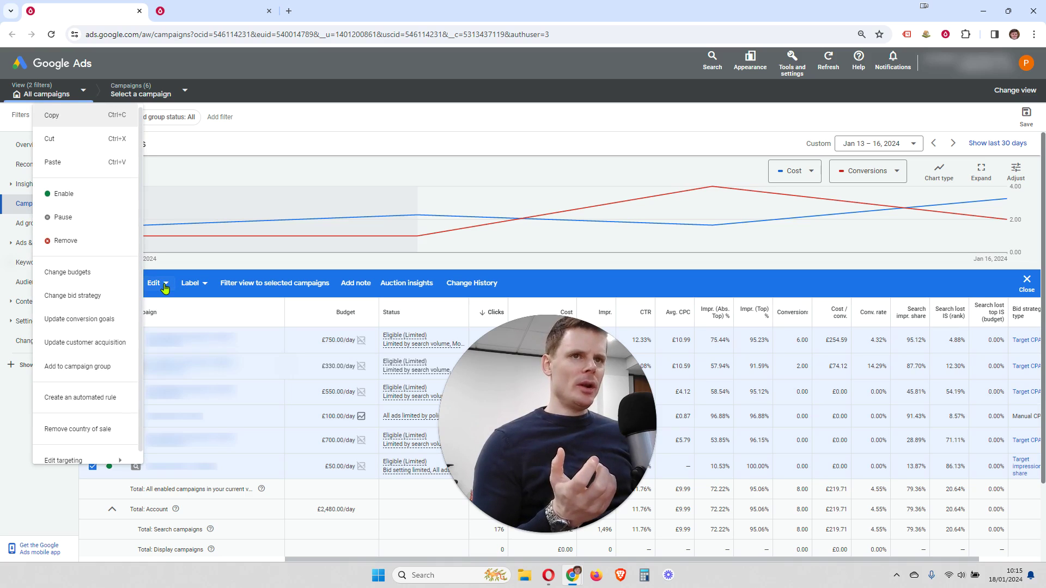
pyautogui.click(84, 299)
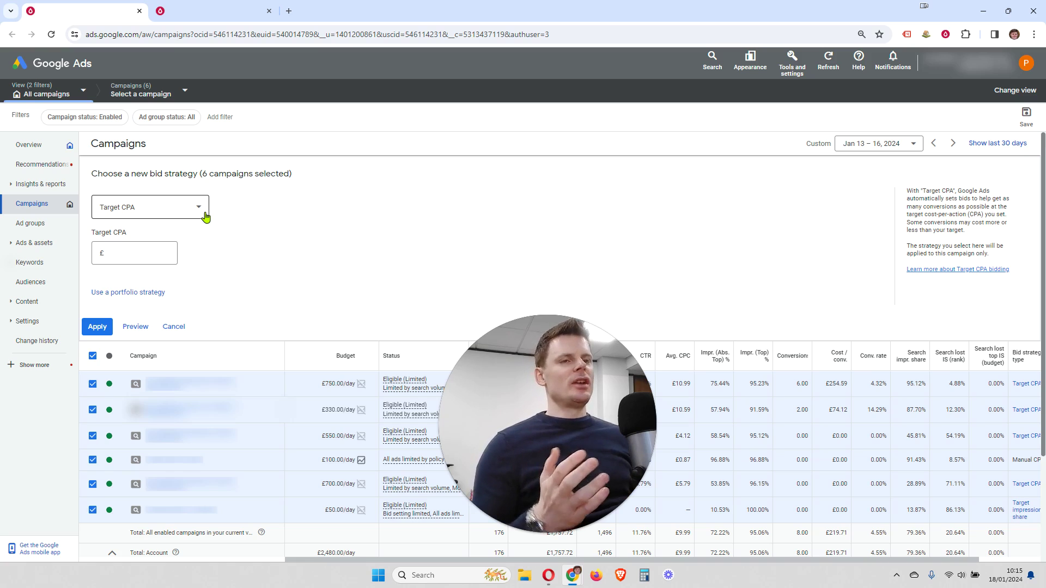
pyautogui.click(123, 294)
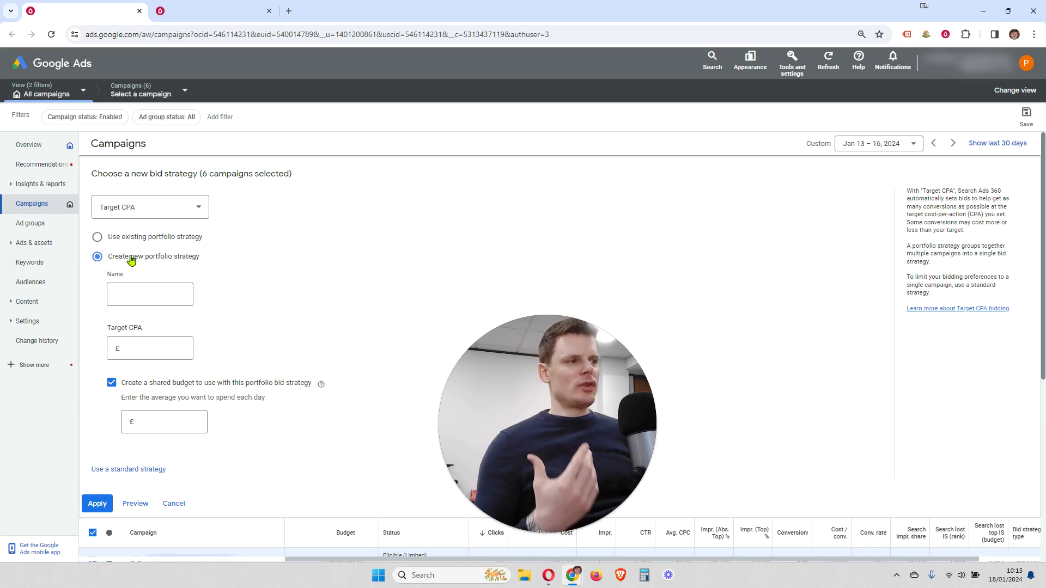
pyautogui.click(156, 301)
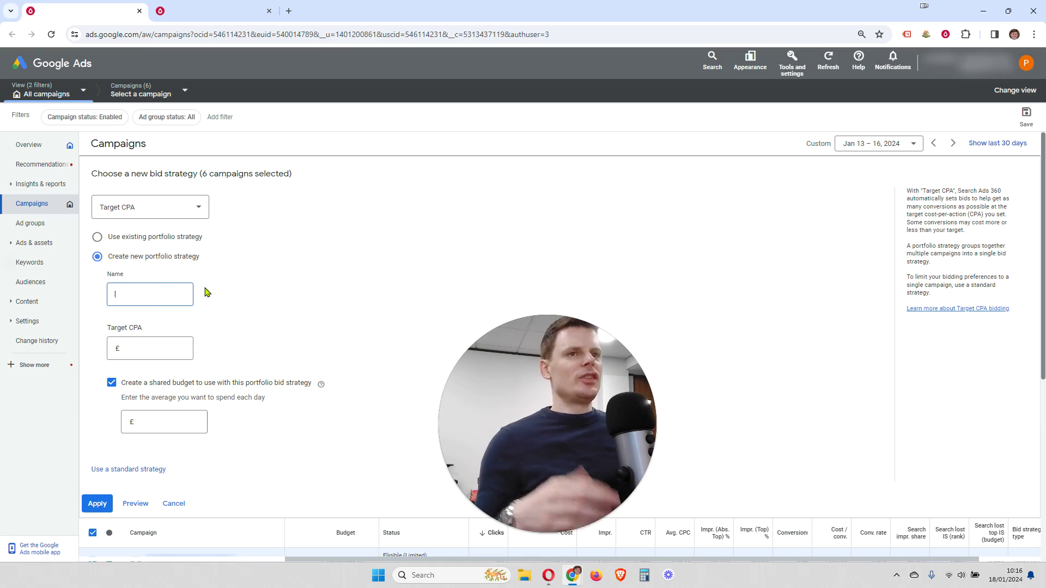
# - Review the available bid strategy types, keep Target CPA, and set the portfolio strategy's target CPA to £50
pyautogui.click(197, 217)
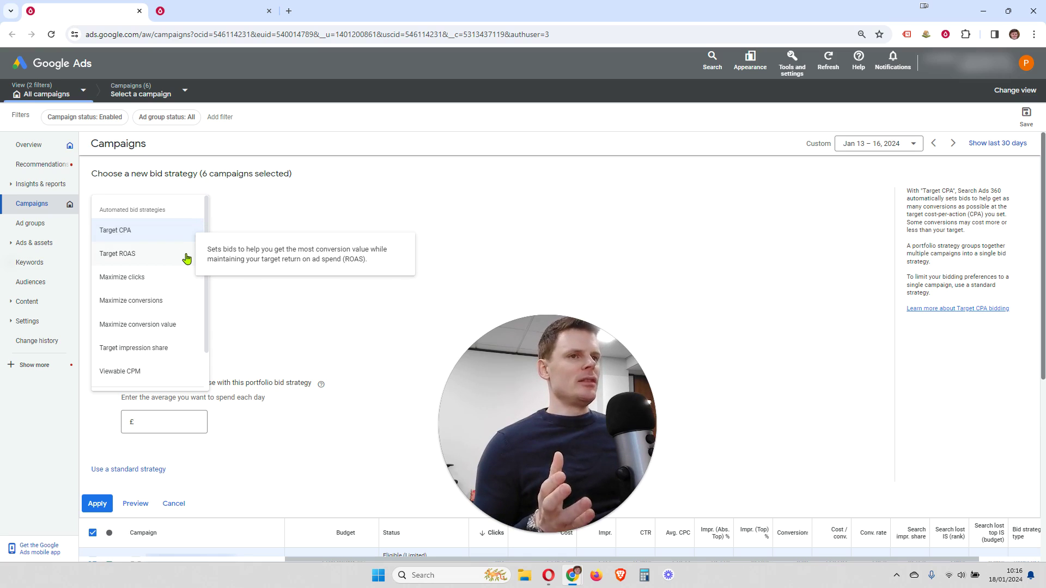
pyautogui.scroll(-1, 186, 261)
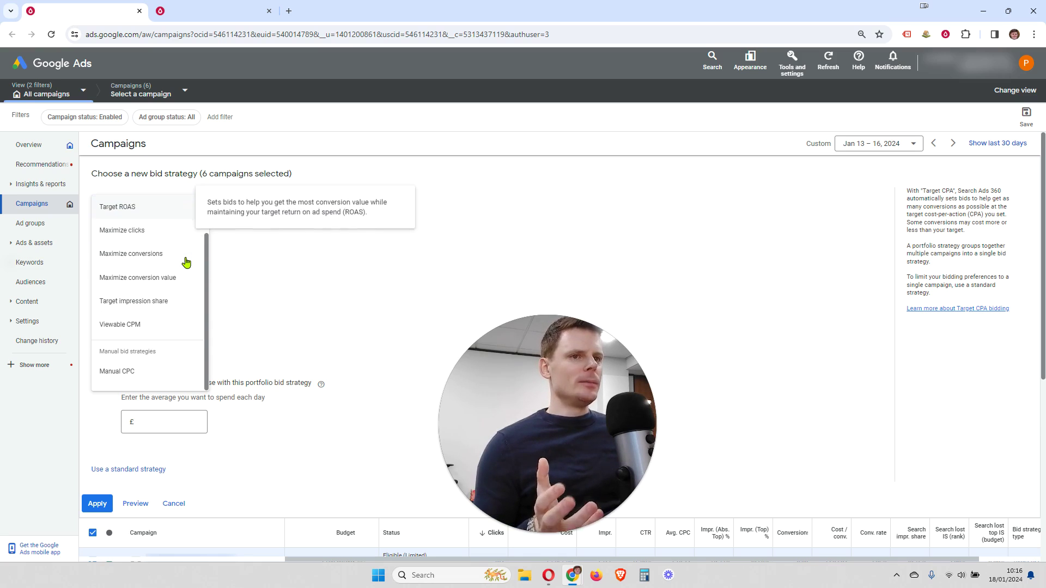
pyautogui.scroll(1, 186, 263)
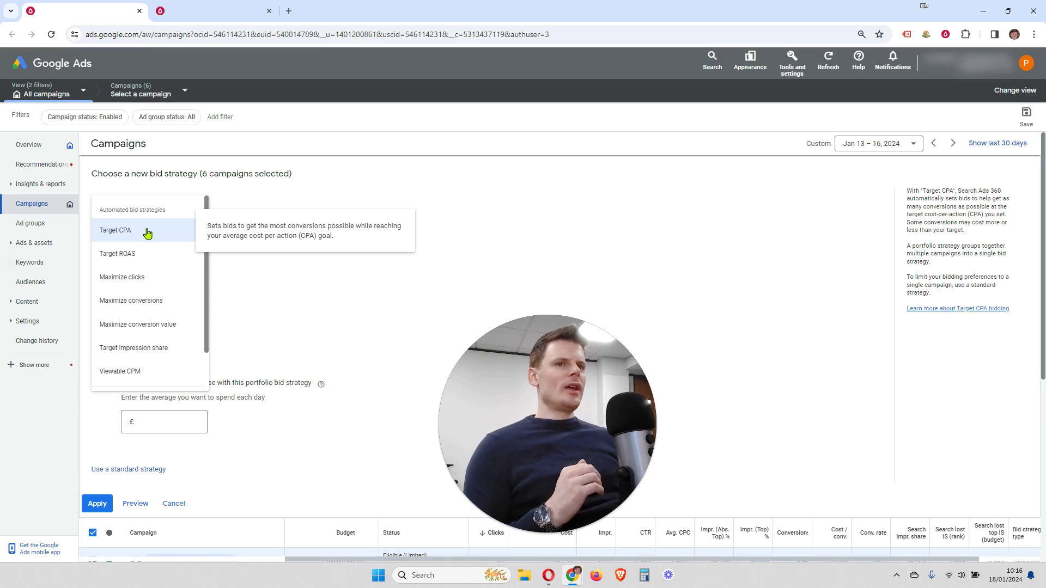
pyautogui.click(147, 233)
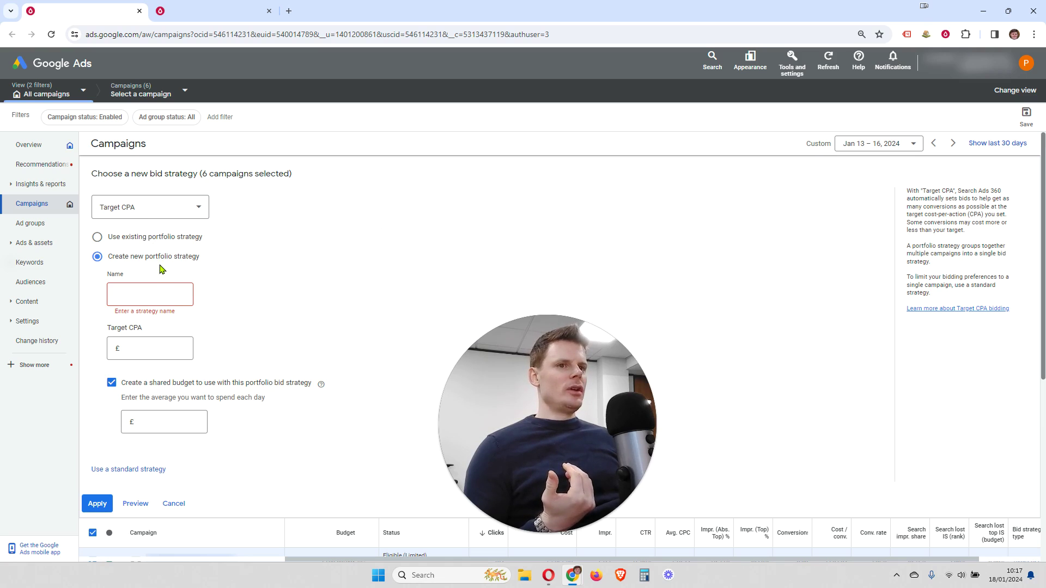
pyautogui.click(129, 346)
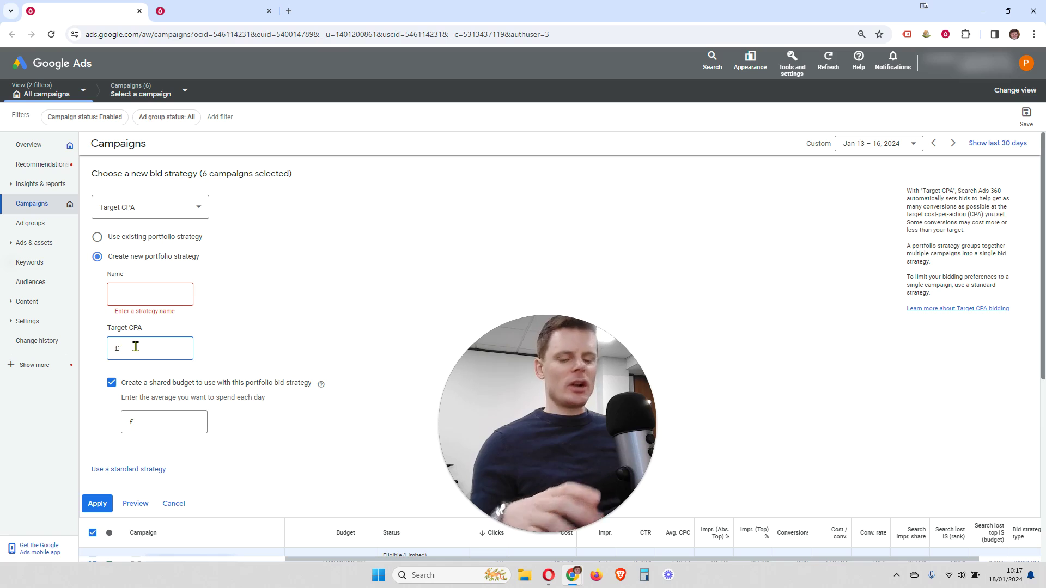
pyautogui.write('50')
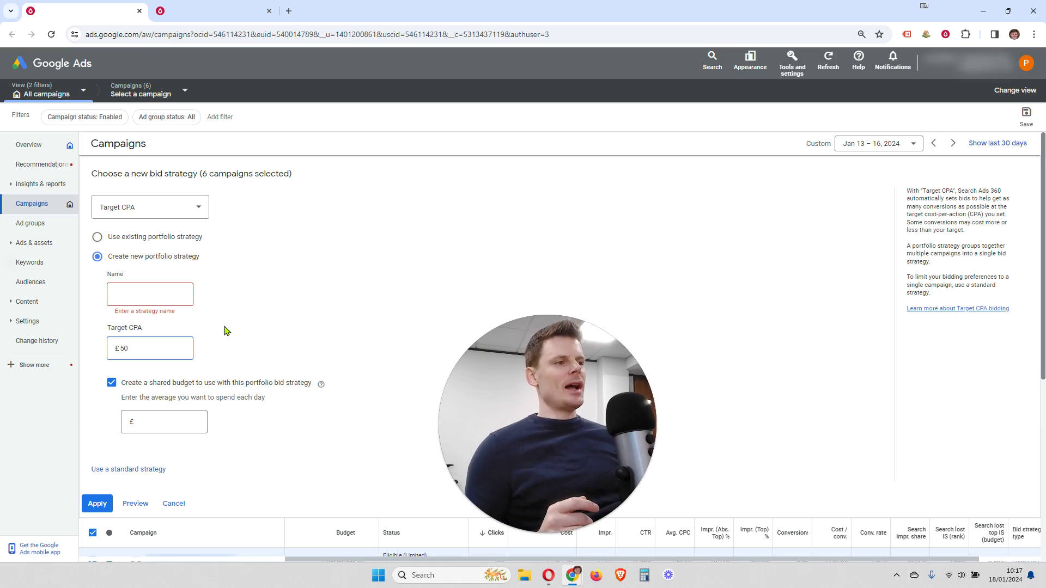
# - Try the Target ROAS bid strategy with a 400% target as a new portfolio strategy
pyautogui.click(185, 213)
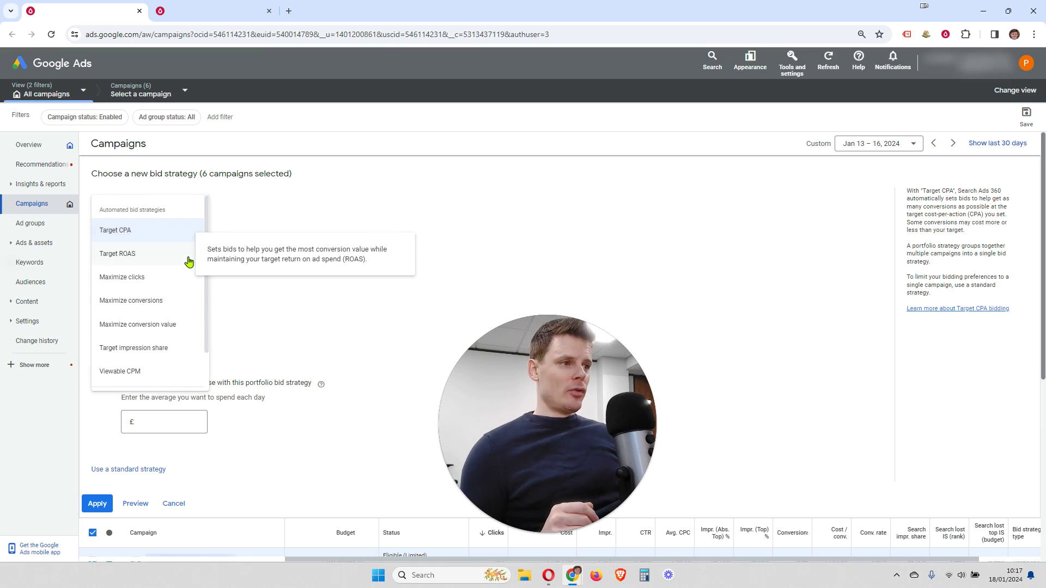
pyautogui.click(120, 260)
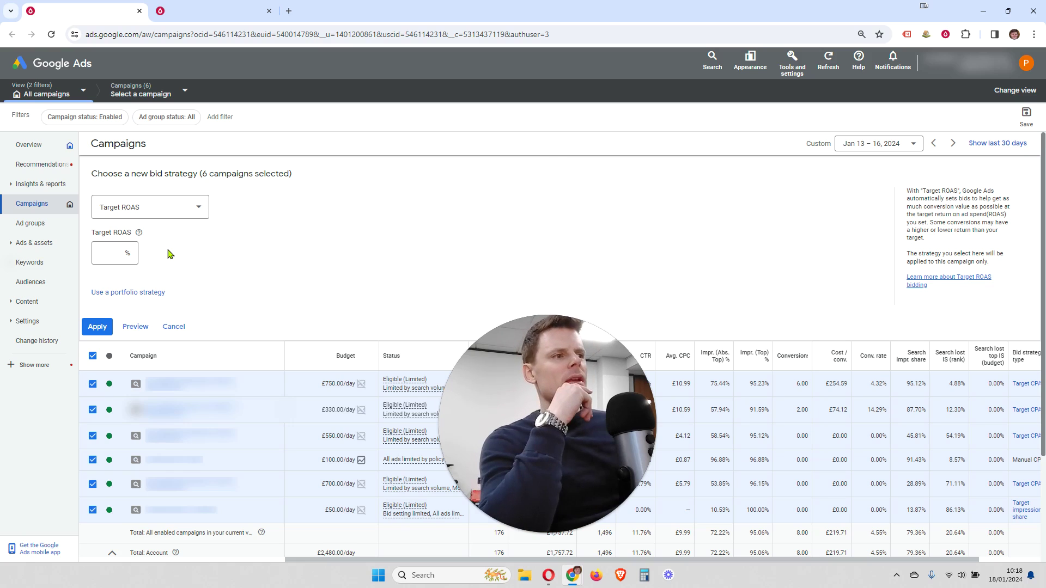
pyautogui.click(120, 257)
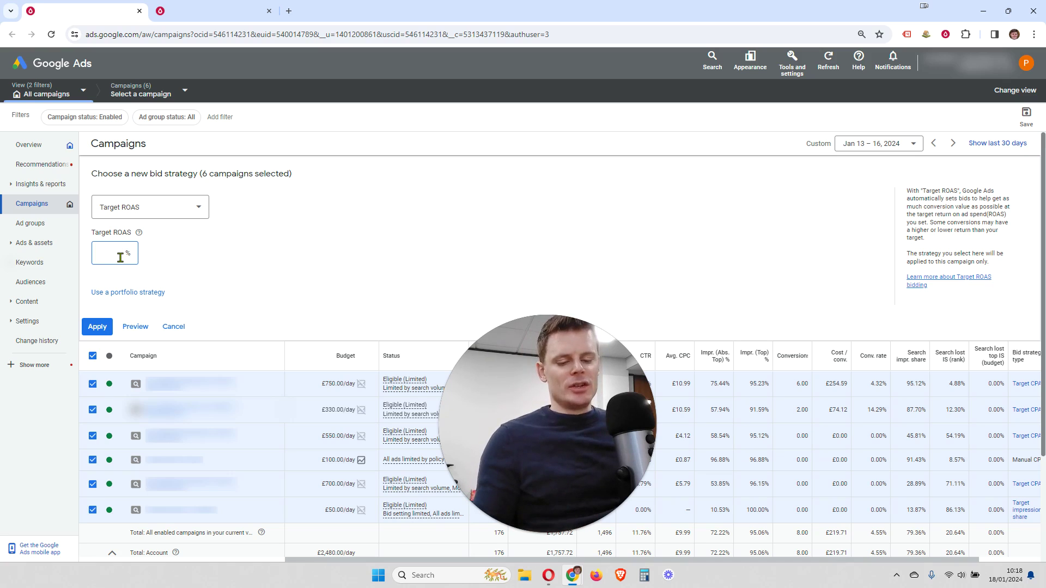
pyautogui.write('400')
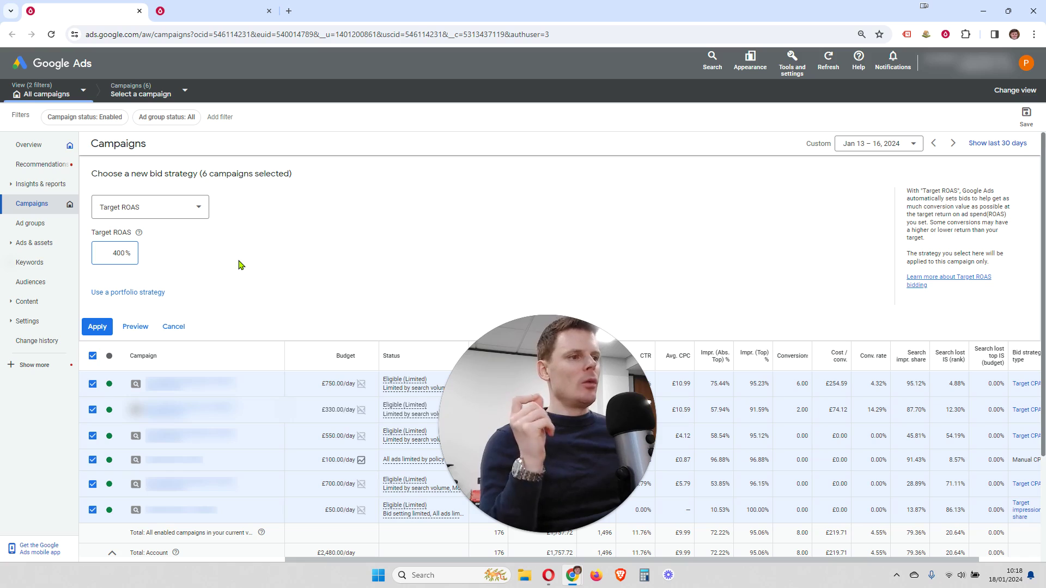
pyautogui.click(174, 208)
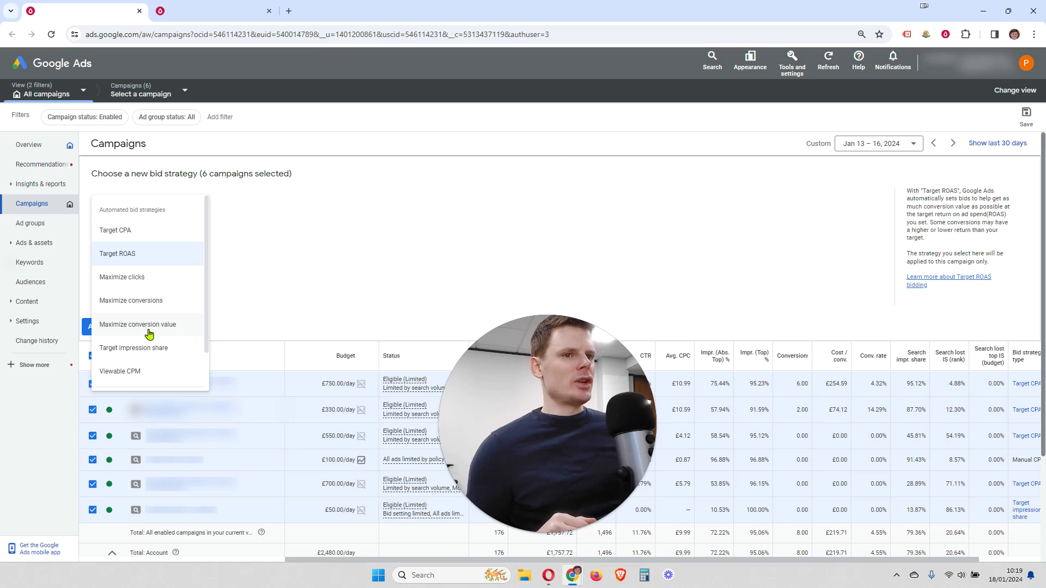
pyautogui.scroll(-1, 149, 334)
pyautogui.scroll(1, 155, 330)
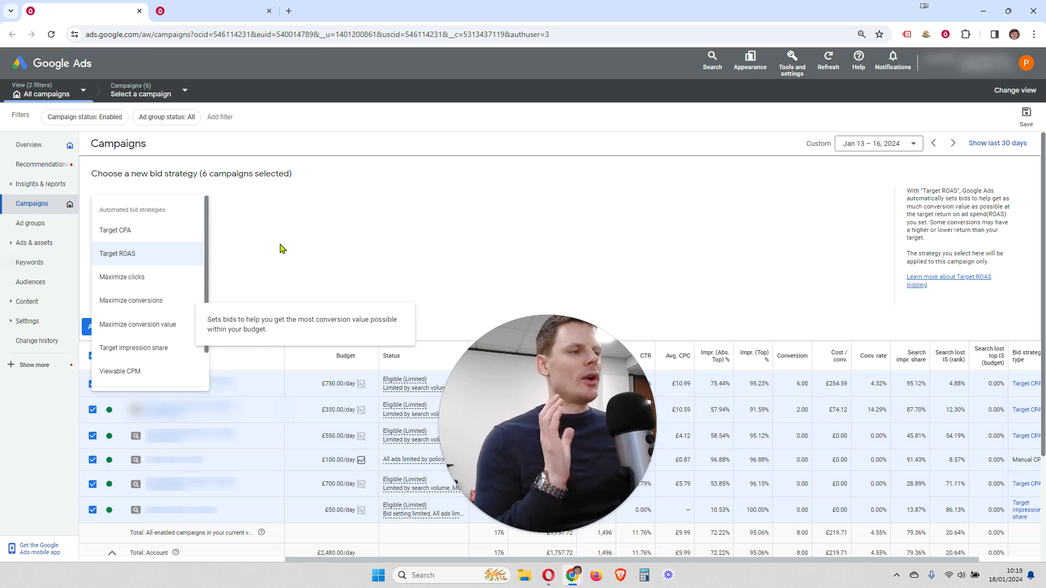
pyautogui.click(282, 248)
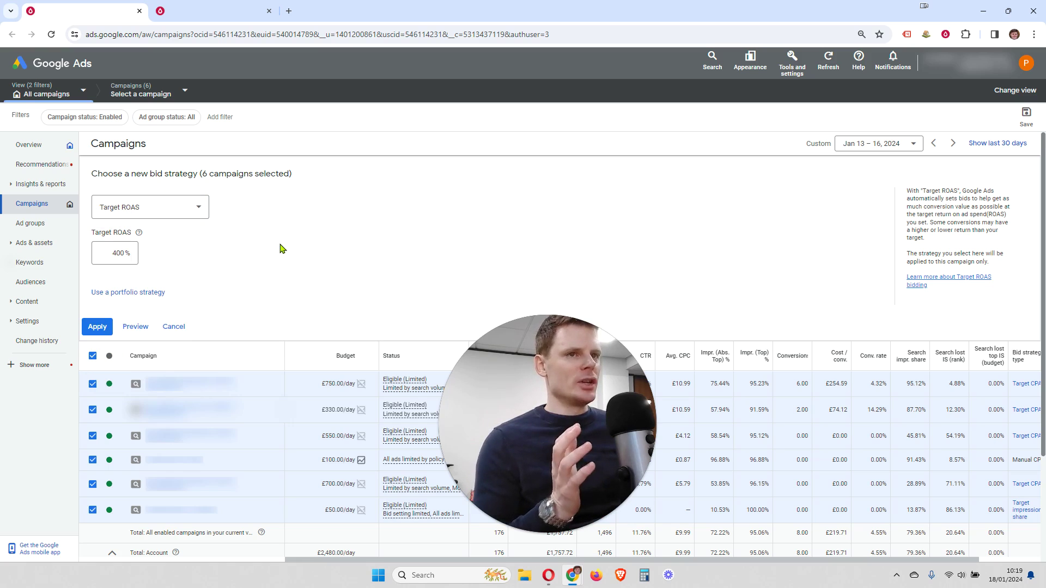
pyautogui.click(123, 293)
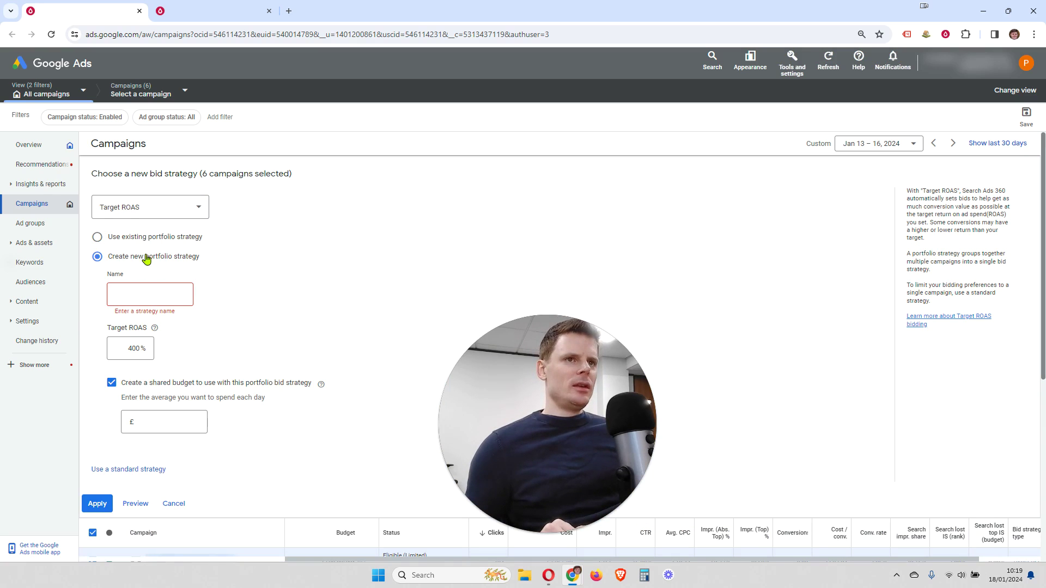
# - Switch the bid strategy back to Target CPA, using a new portfolio strategy
pyautogui.click(140, 207)
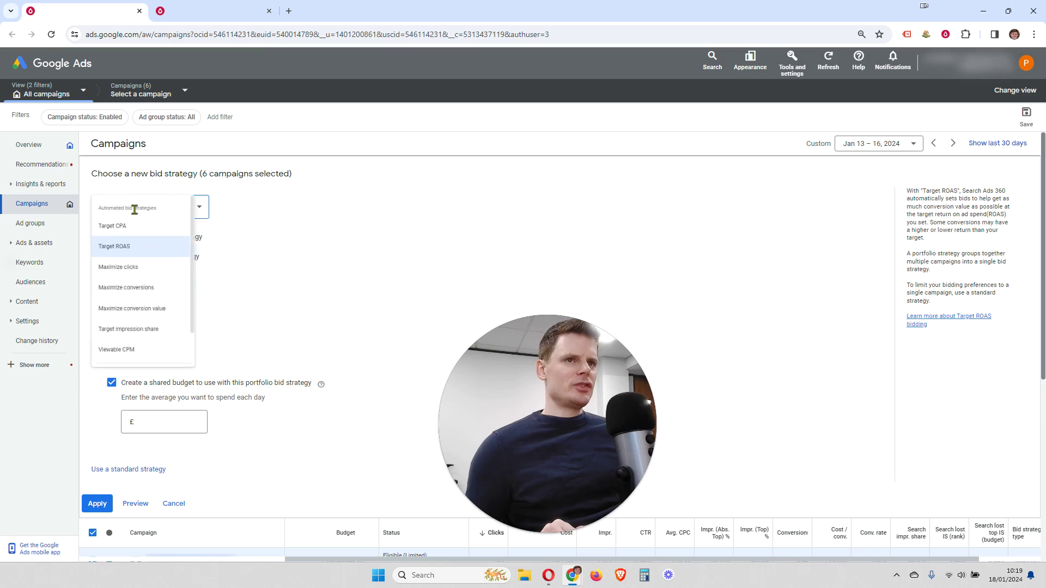
pyautogui.click(140, 230)
pyautogui.click(126, 293)
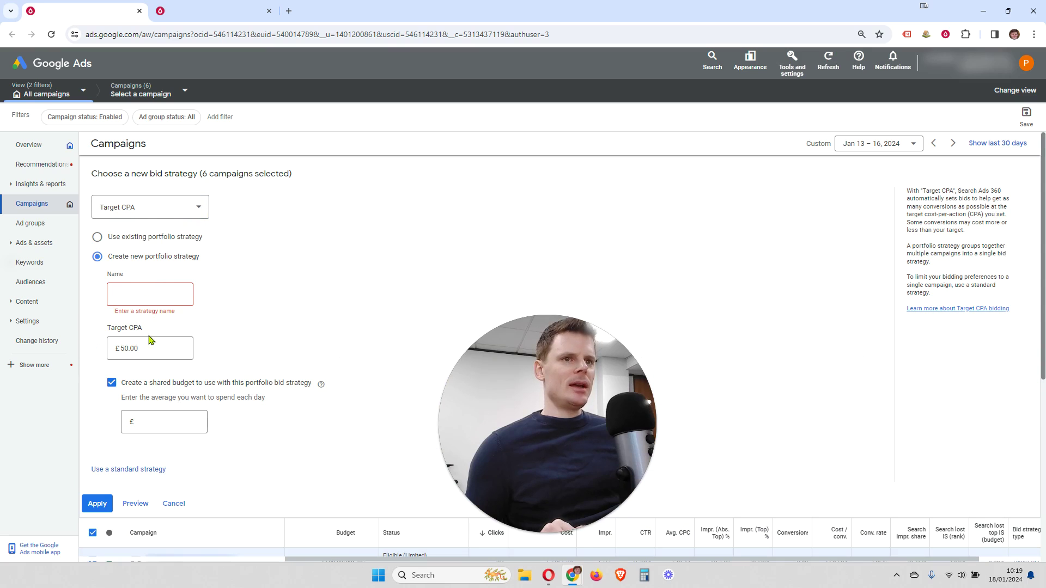
# - Name the portfolio strategy "Target CPA Account" and turn off its shared budget
pyautogui.click(147, 303)
pyautogui.write('Tar')
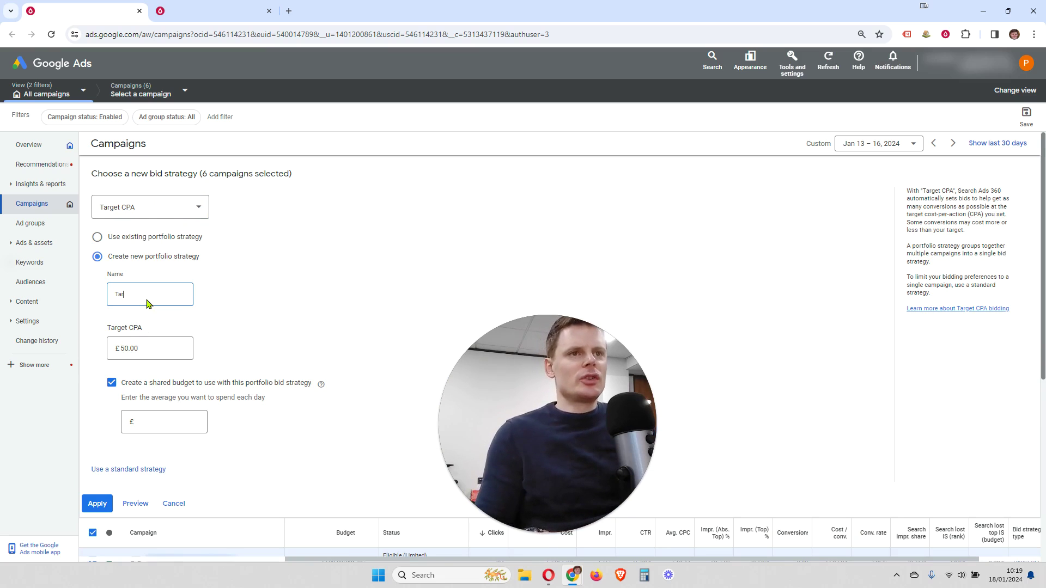
pyautogui.write('get')
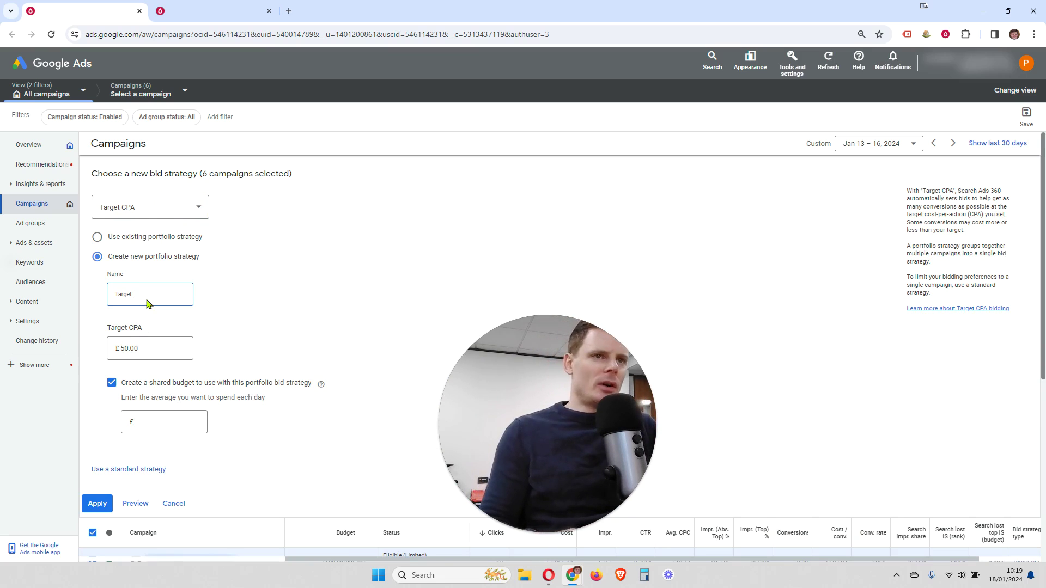
pyautogui.write(' CPA A')
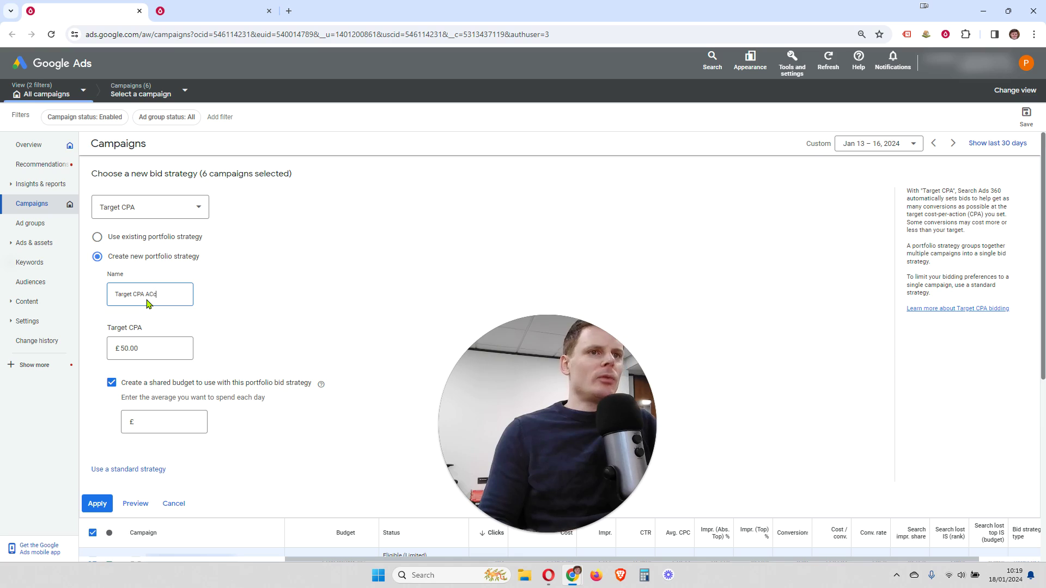
pyautogui.write('ccount')
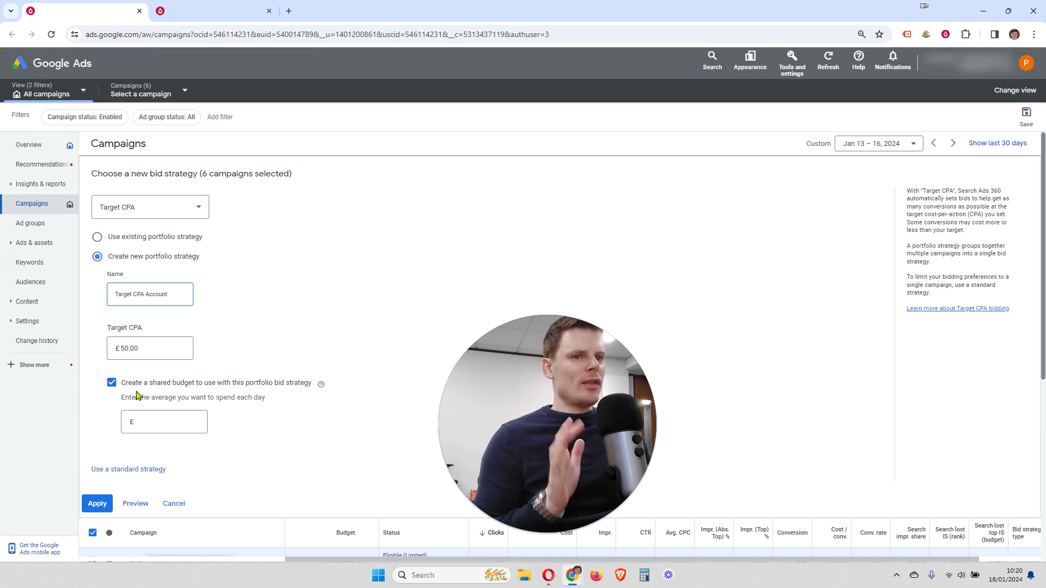
pyautogui.moveTo(322, 388)
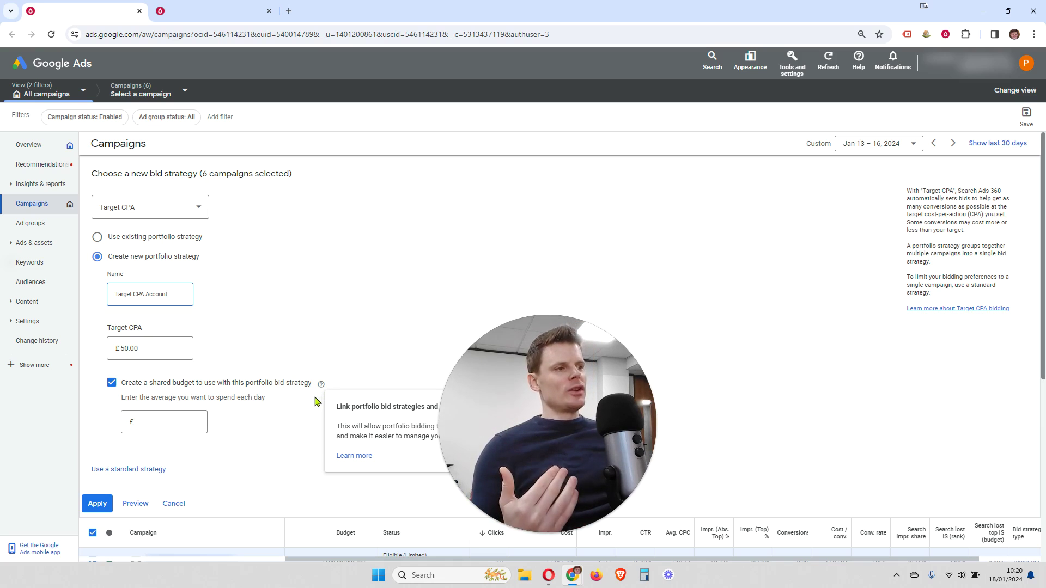
pyautogui.click(112, 388)
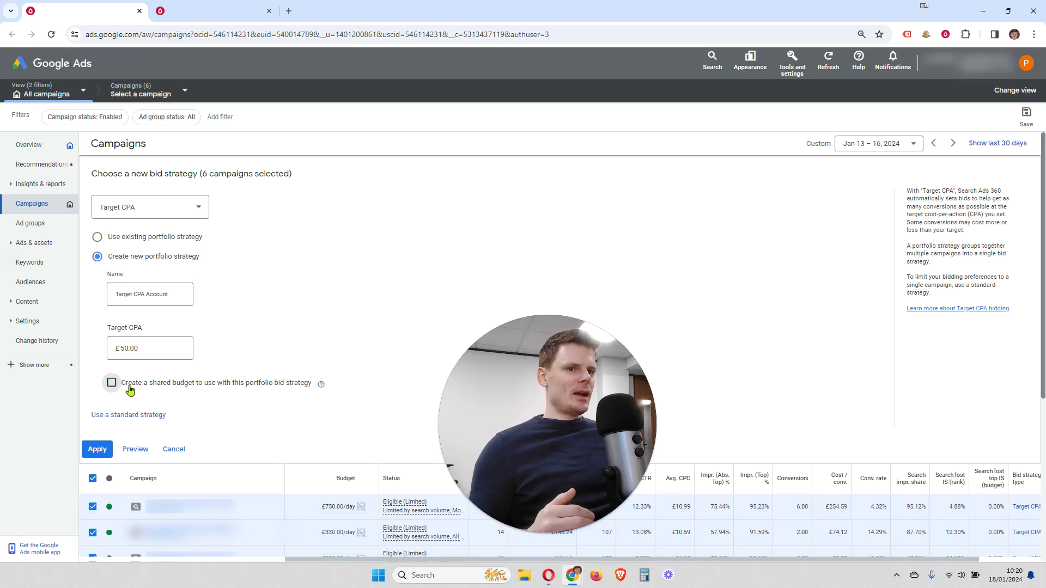
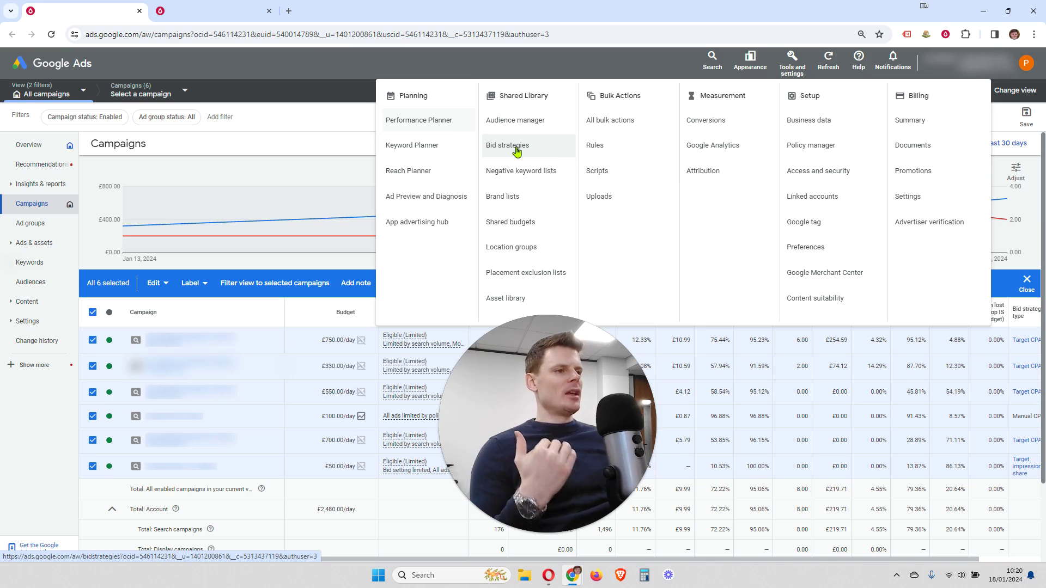
# - On the open portfolio bid strategies page, start a new Target CPA strategy named "Target CPA Account"
pyautogui.click(245, 15)
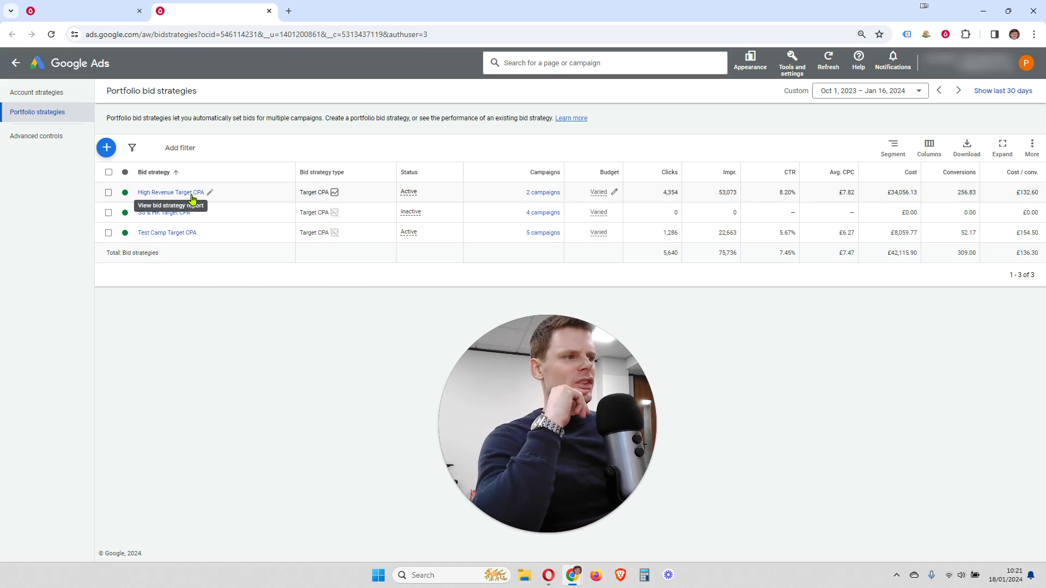
pyautogui.click(107, 153)
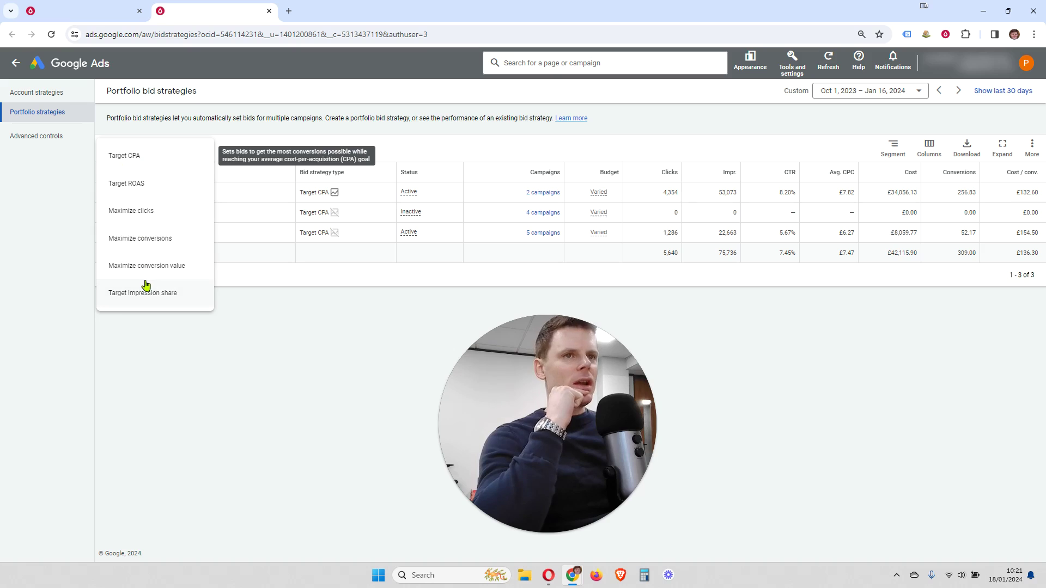
pyautogui.click(153, 161)
pyautogui.click(168, 152)
pyautogui.write('Target')
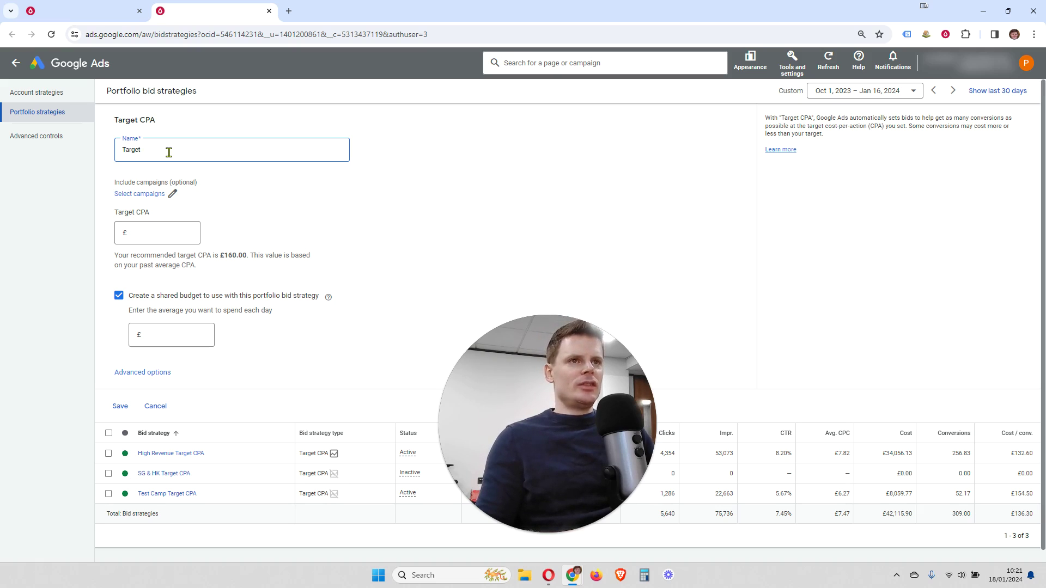
pyautogui.write(' CPA Account')
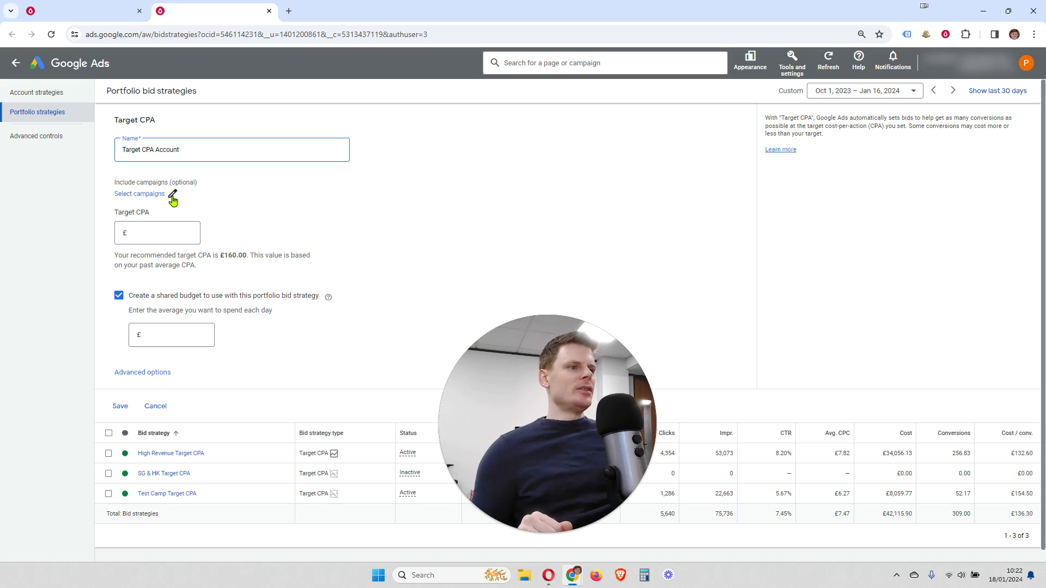
# - Set the new portfolio strategy's target CPA to £50 and turn off its shared budget
pyautogui.click(161, 233)
pyautogui.write('50')
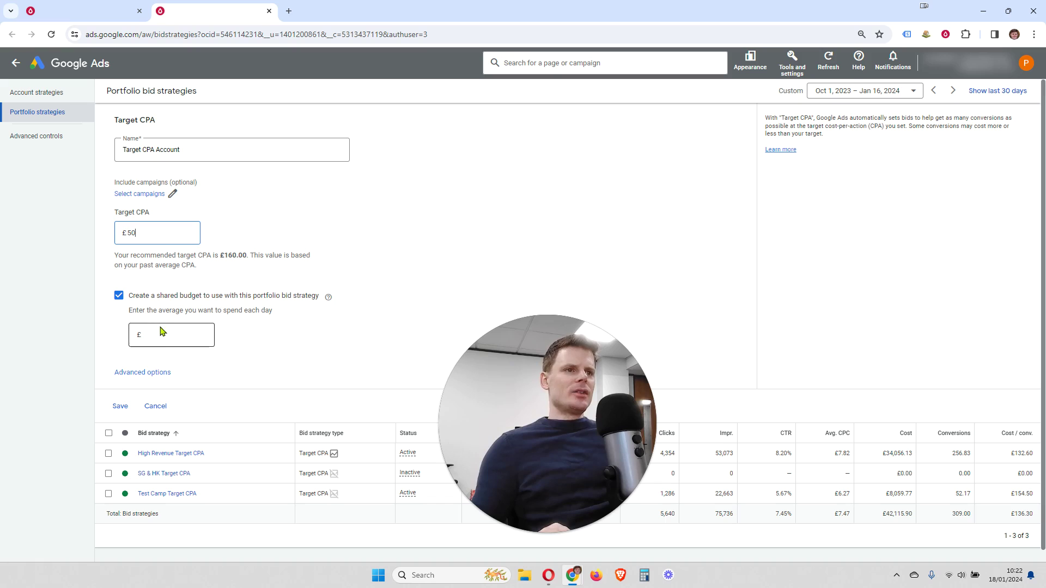
pyautogui.click(119, 297)
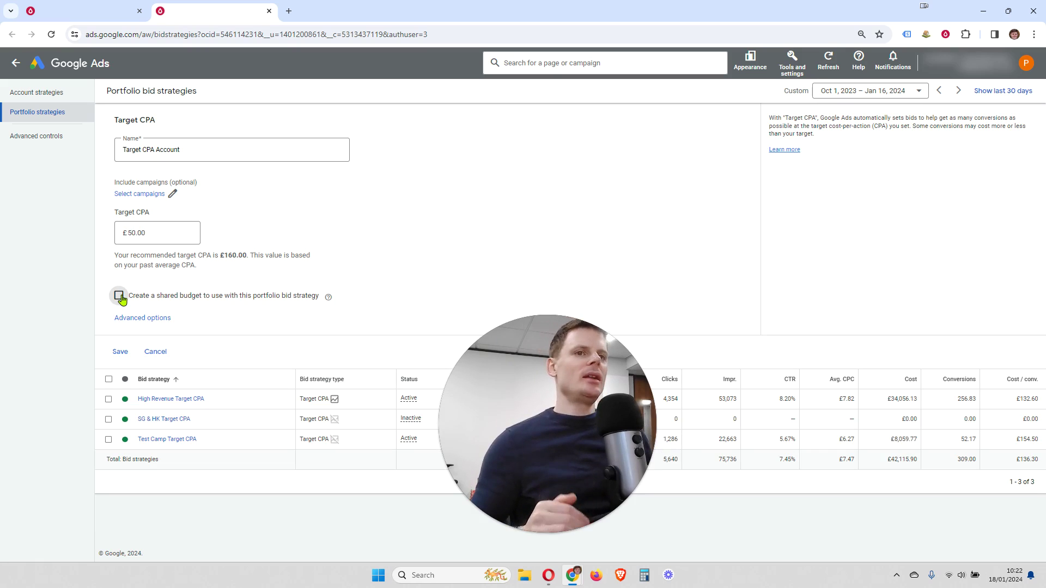
# - Set a £10 maximum bid limit in the new strategy's advanced options, leaving the minimum blank, and discard the unsaved strategy
pyautogui.click(145, 319)
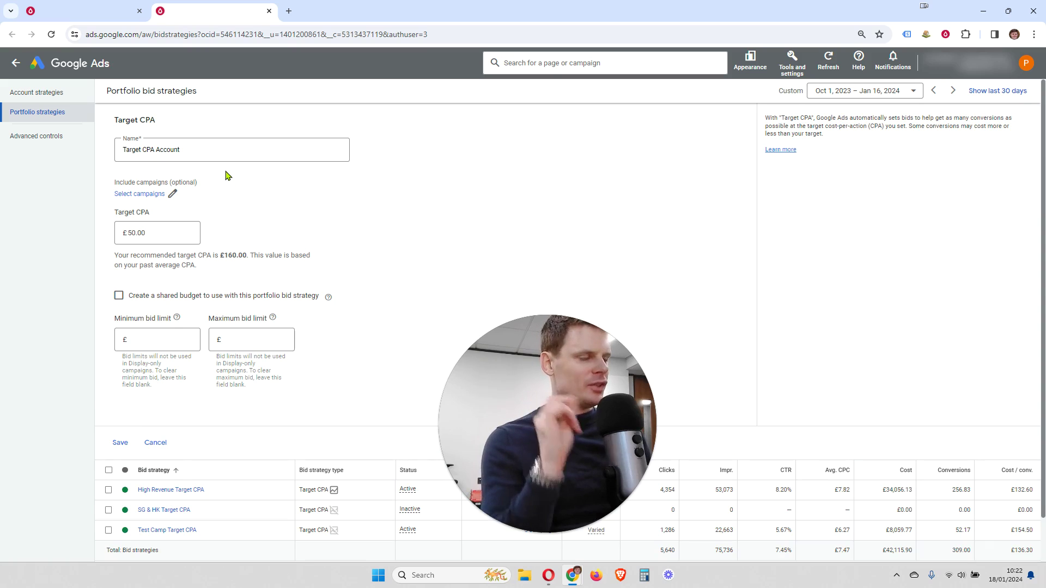
pyautogui.click(172, 336)
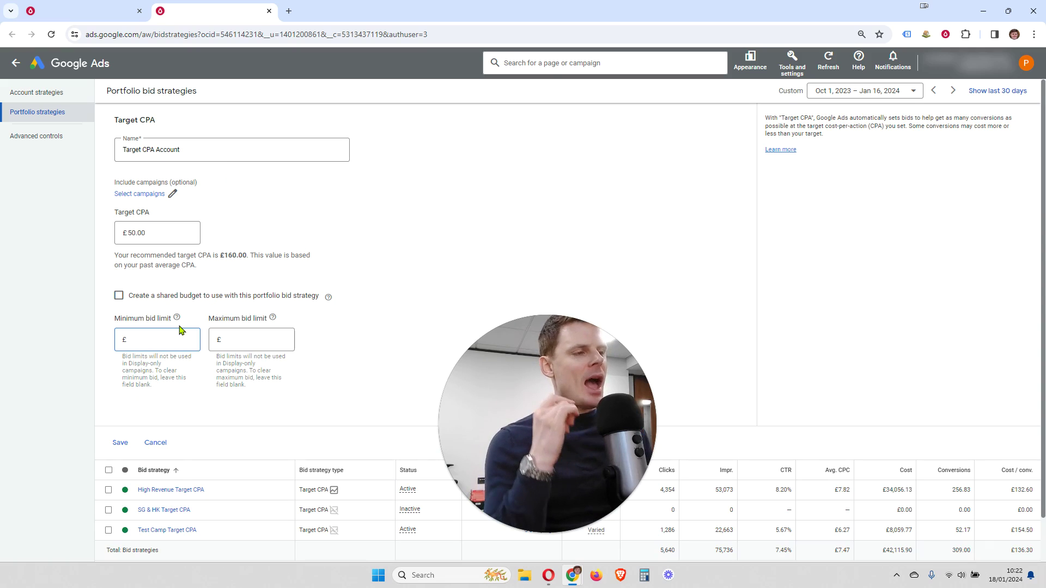
pyautogui.click(234, 341)
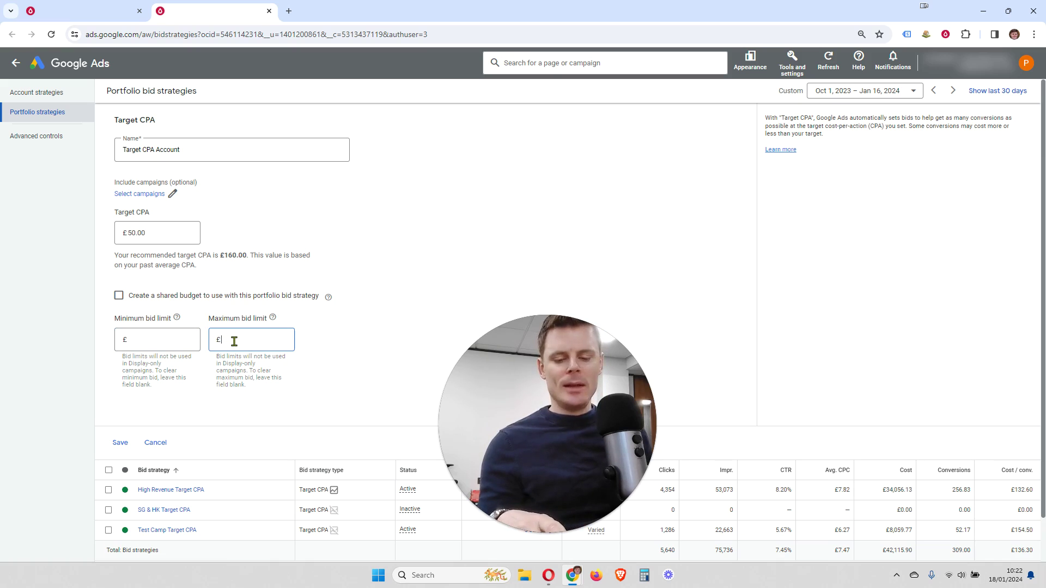
pyautogui.write('10')
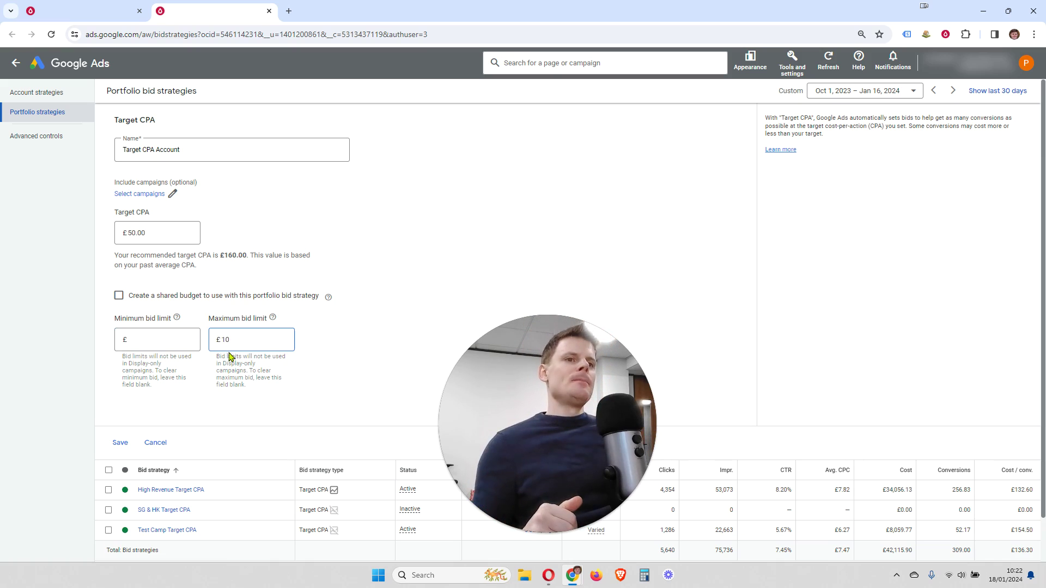
pyautogui.click(158, 340)
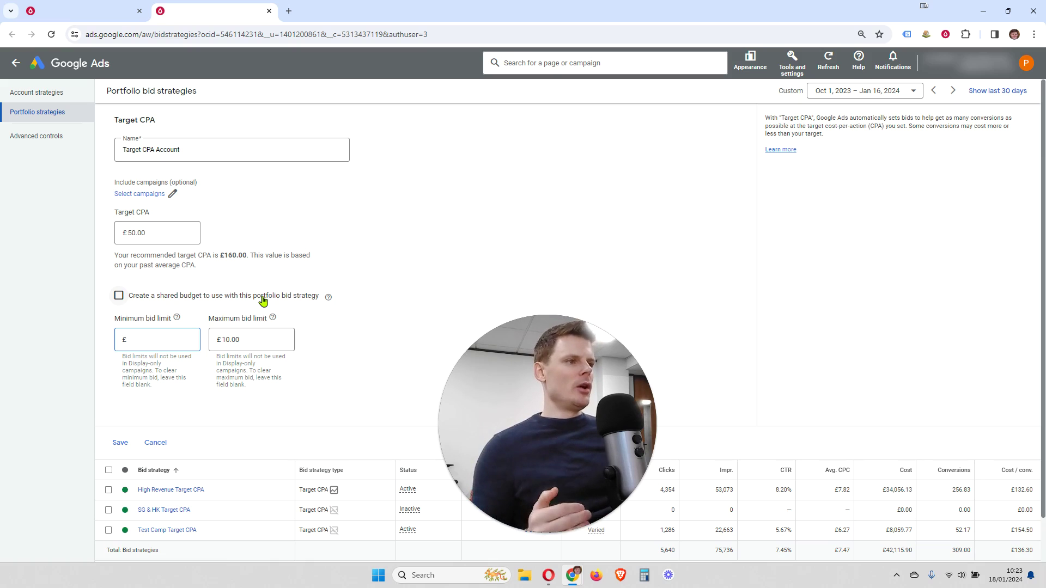
pyautogui.click(239, 334)
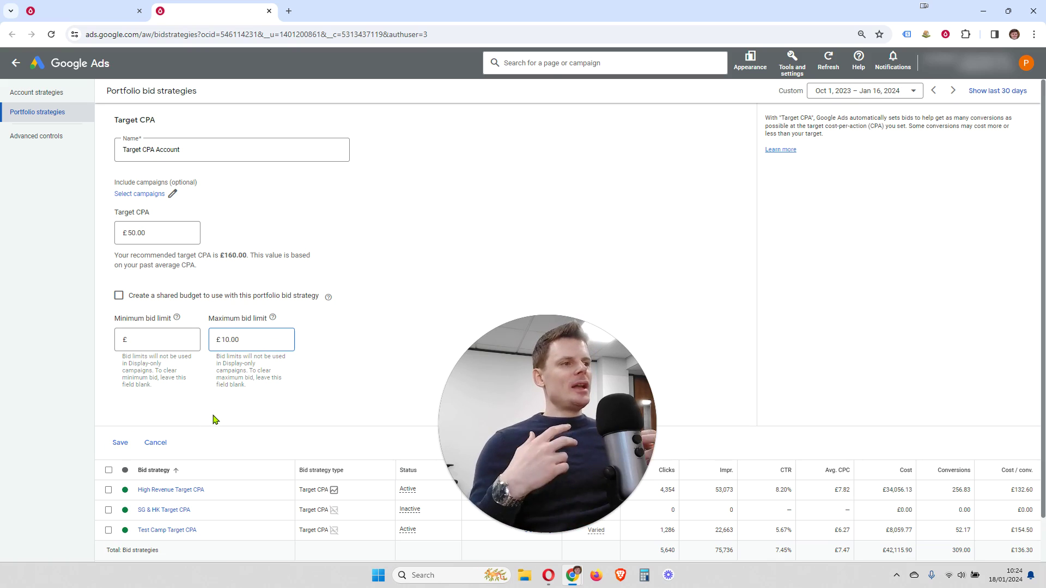
pyautogui.click(159, 445)
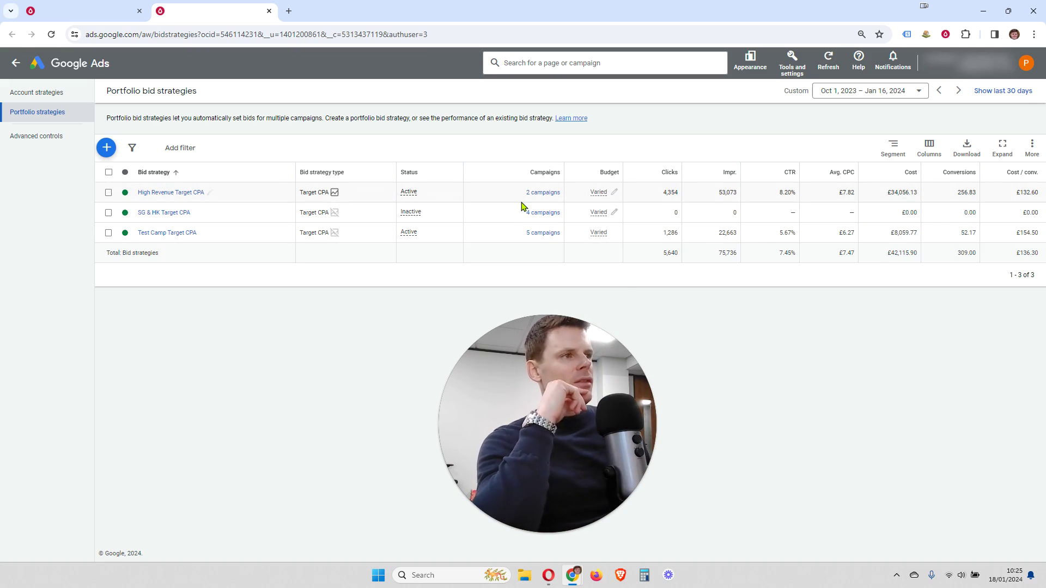
# - Open the High Revenue Target CPA strategy's report and compare average target CPA with actual CPA in its performance history
pyautogui.rightClick(178, 192)
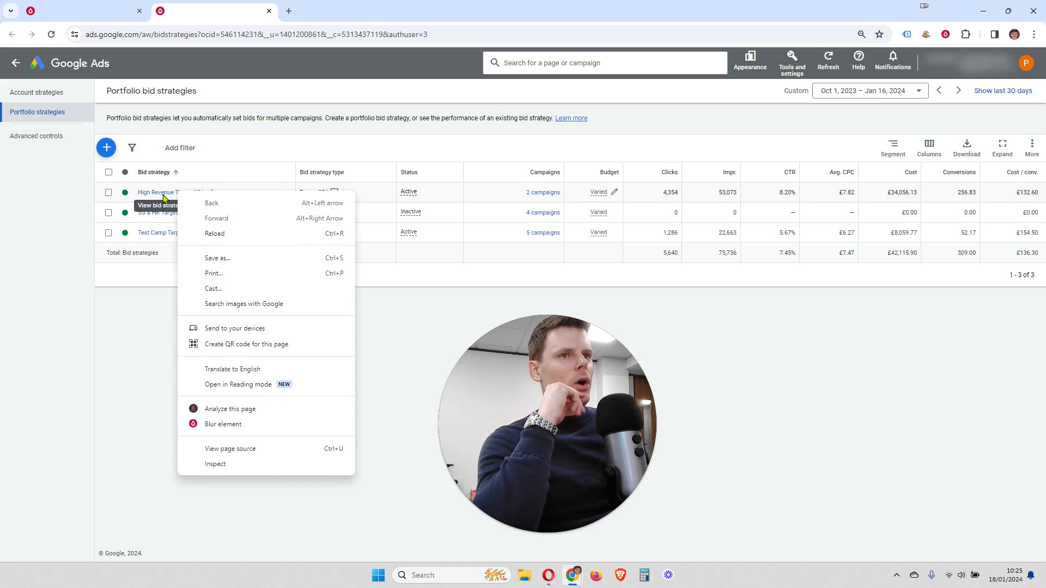
pyautogui.click(158, 194)
pyautogui.click(155, 194)
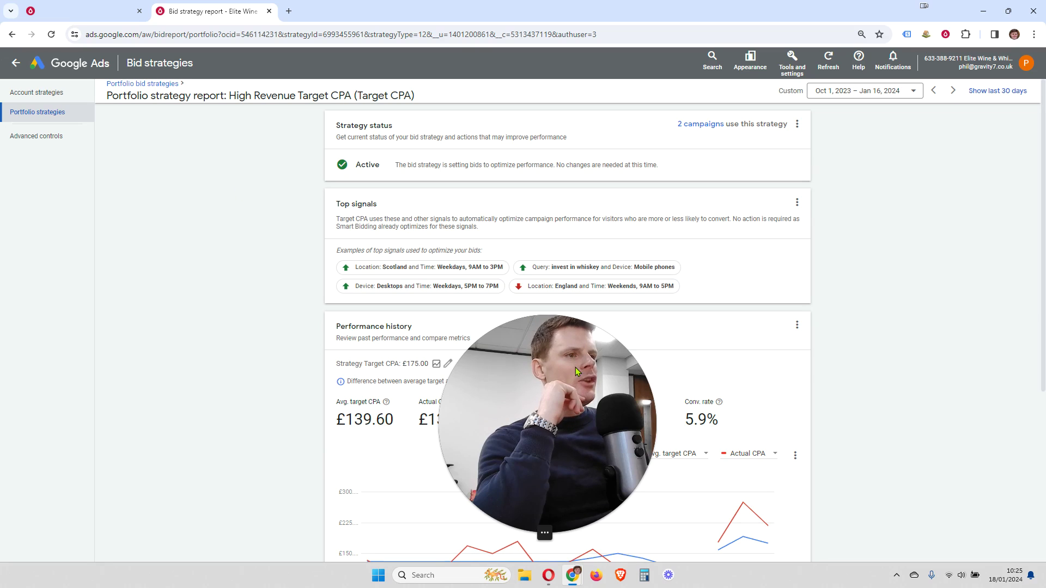
pyautogui.moveTo(576, 370); pyautogui.dragTo(215, 355)
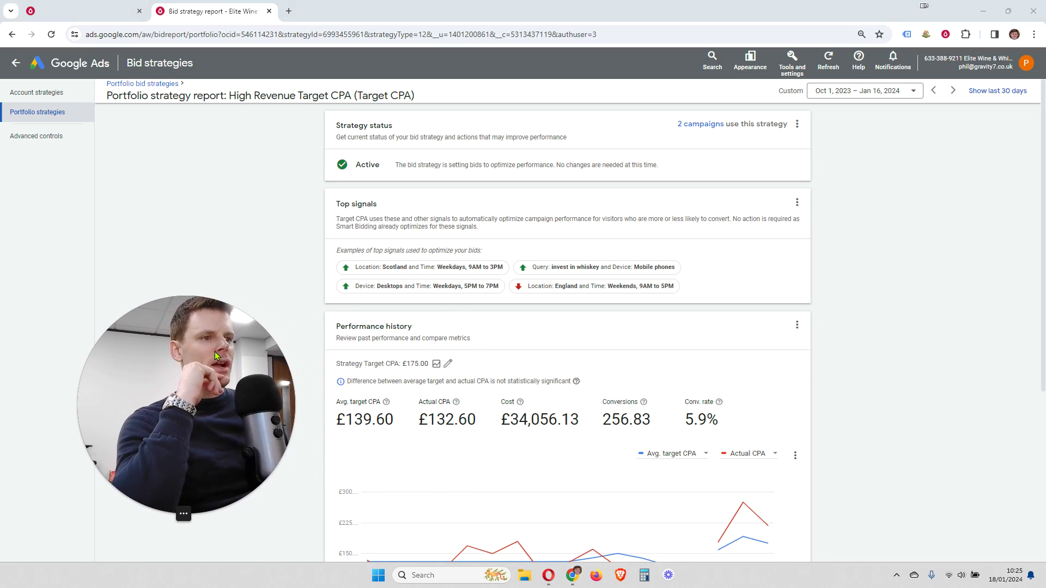
pyautogui.scroll(-3, 283, 262)
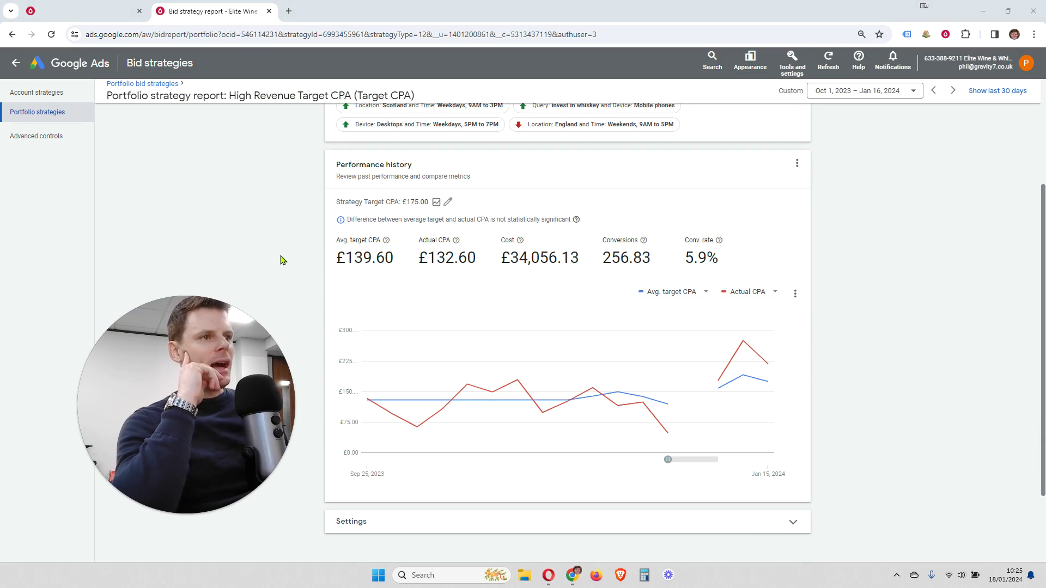
pyautogui.moveTo(502, 399)
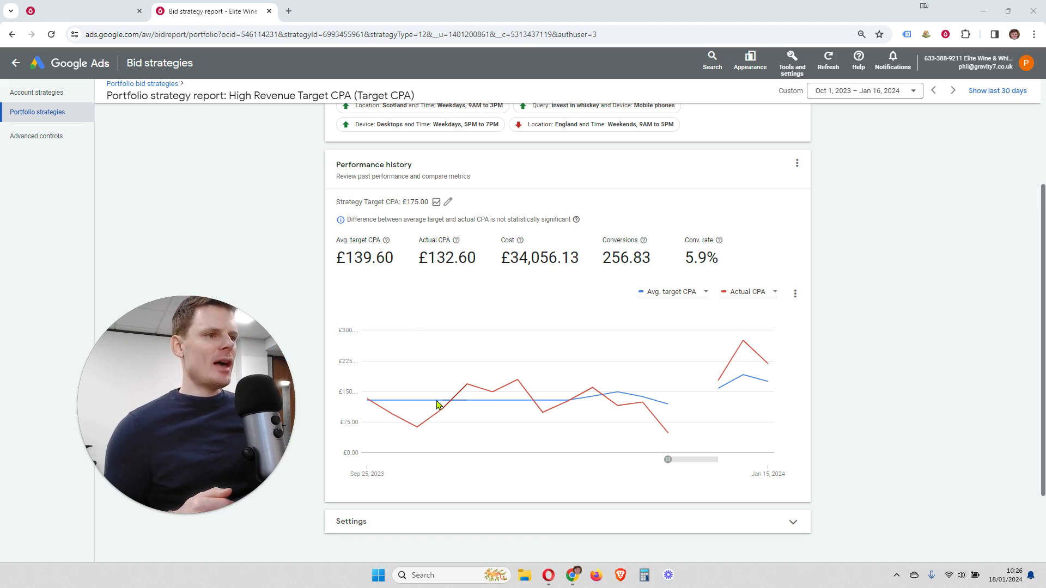
pyautogui.moveTo(450, 402)
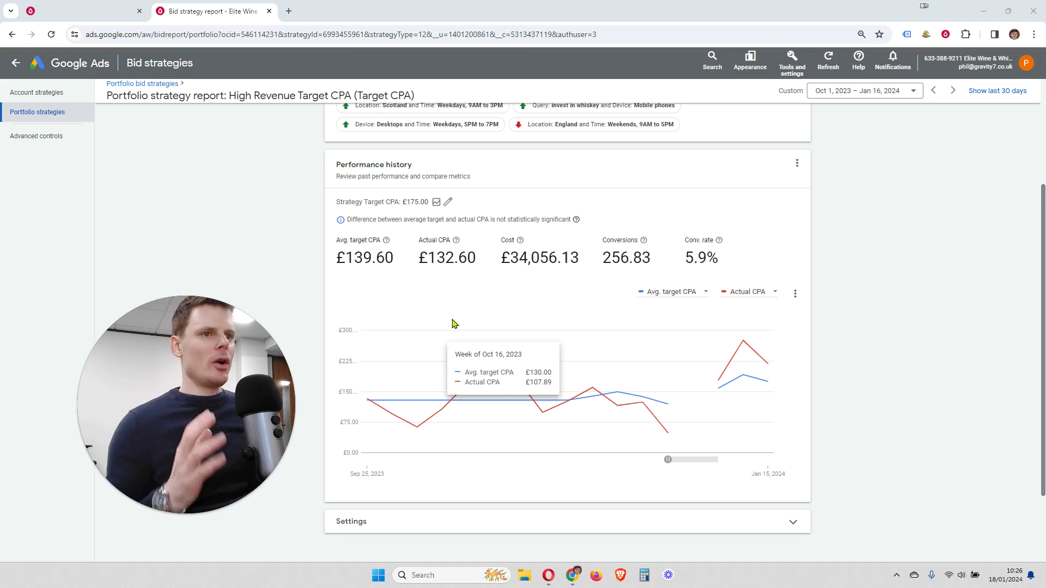